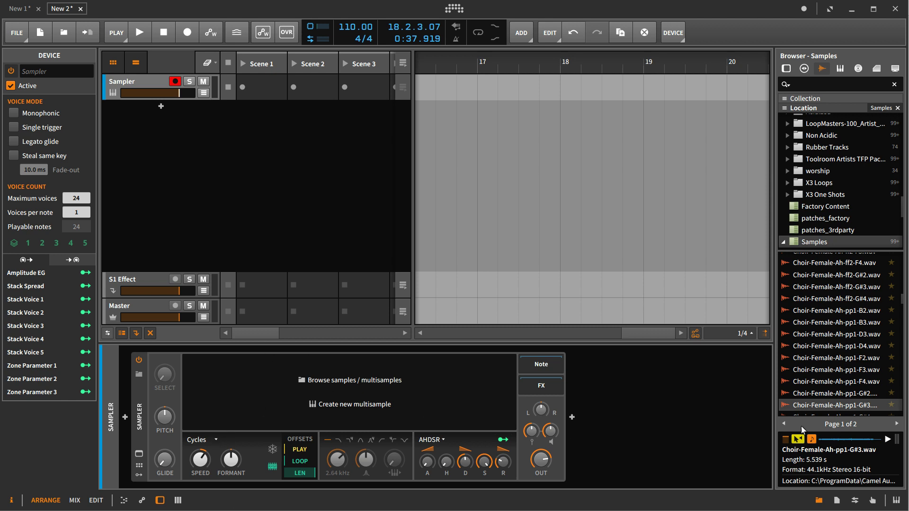
# Step: Preview Choir-Female-Ah-pp1-G#3.wav, load it into the Sampler, and try Repitch before returning to Cycles
pyautogui.click(880, 406)
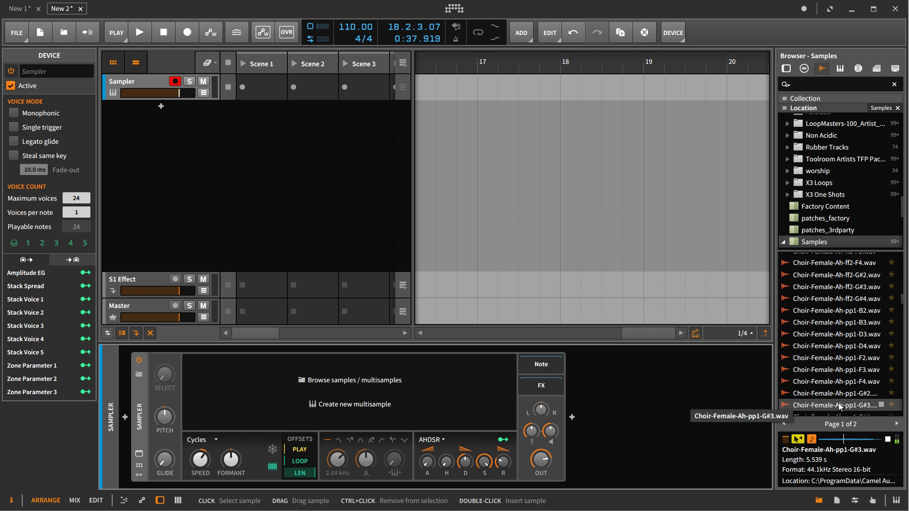
pyautogui.moveTo(839, 409); pyautogui.dragTo(347, 402)
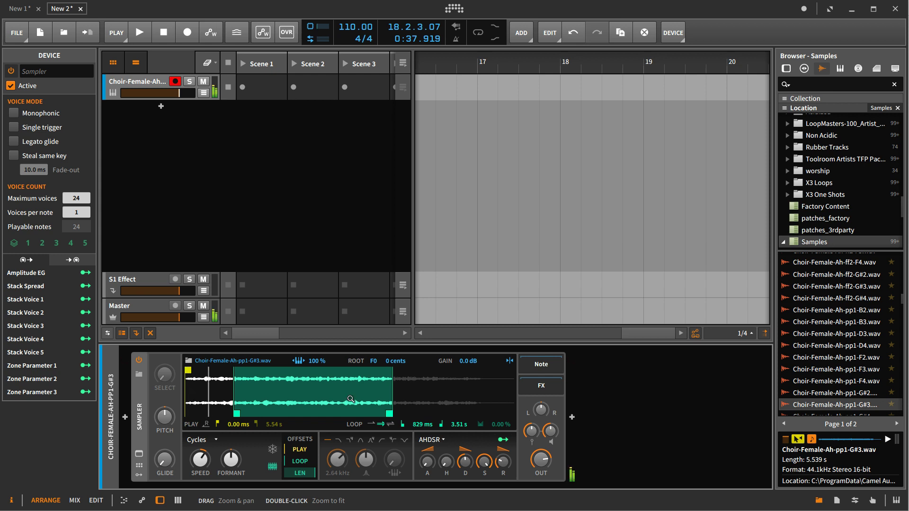
pyautogui.click(202, 441)
pyautogui.click(209, 457)
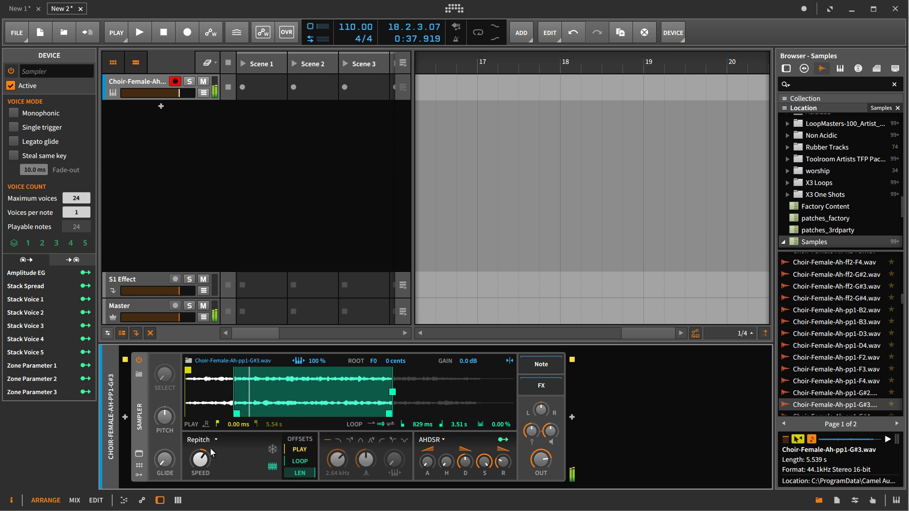
pyautogui.click(204, 453)
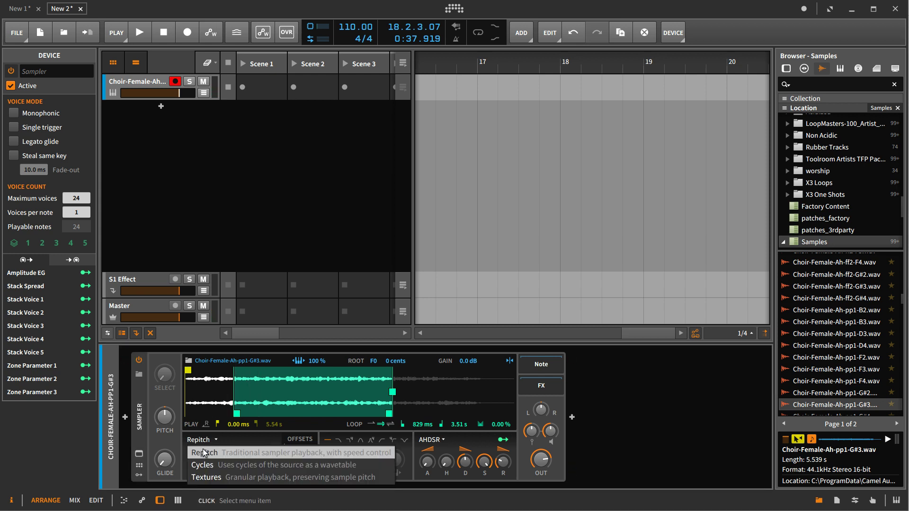
pyautogui.click(207, 465)
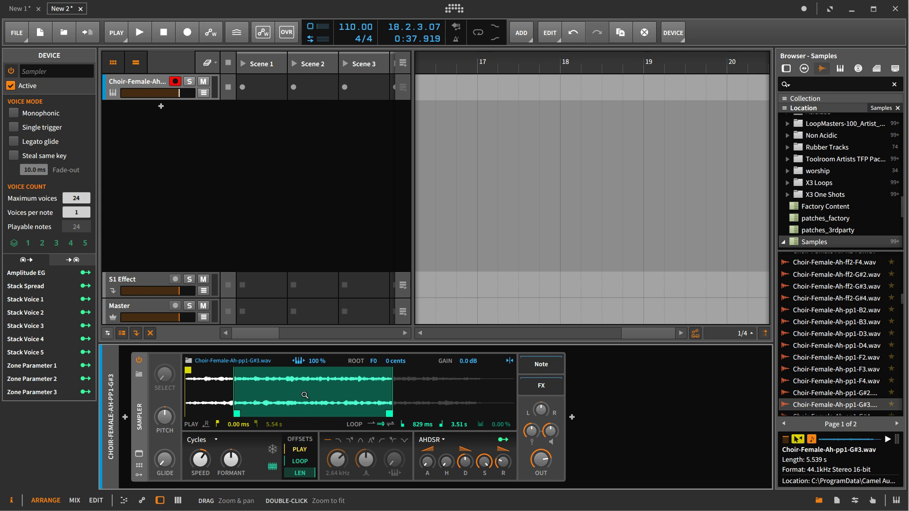
# Step: Auto-detect the choir sample's root key from the waveform's context menu, giving G#3 -6 cents
pyautogui.rightClick(288, 395)
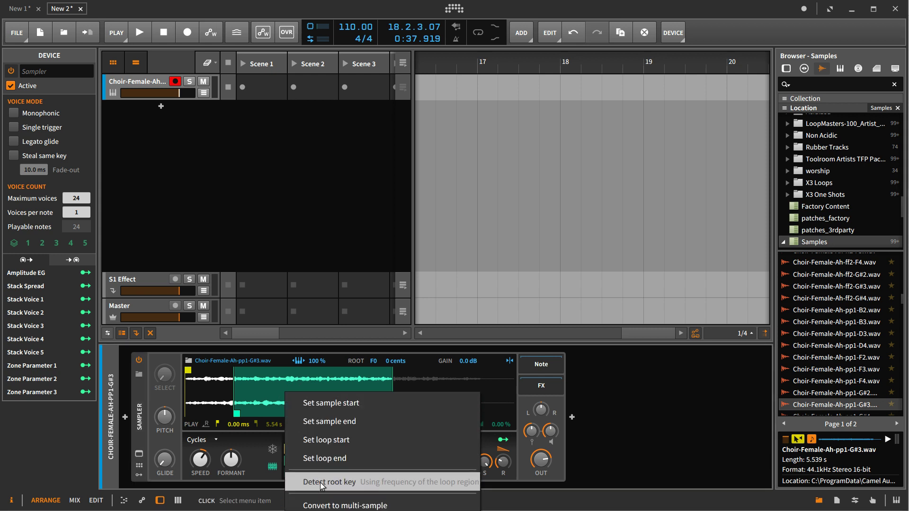
pyautogui.click(373, 484)
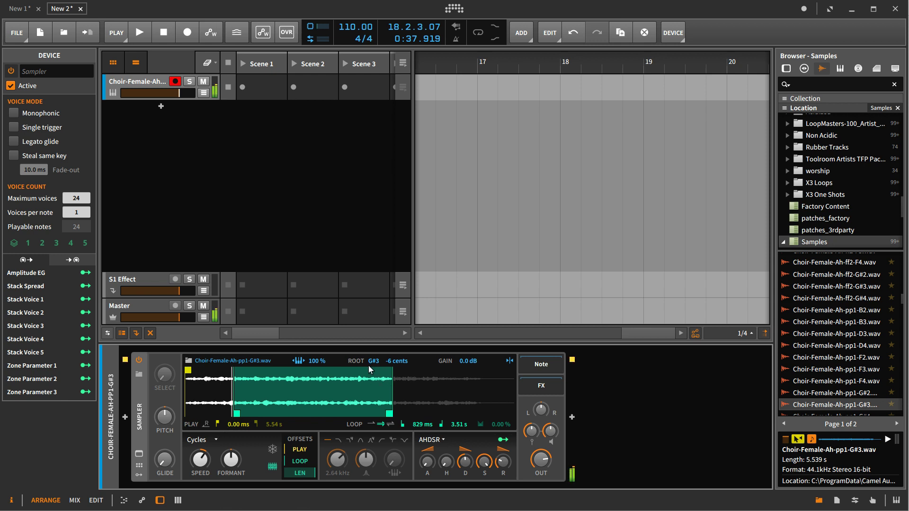
# Step: Preview the choir sample and compare Repitch against Cycles playback in the Sampler
pyautogui.click(881, 405)
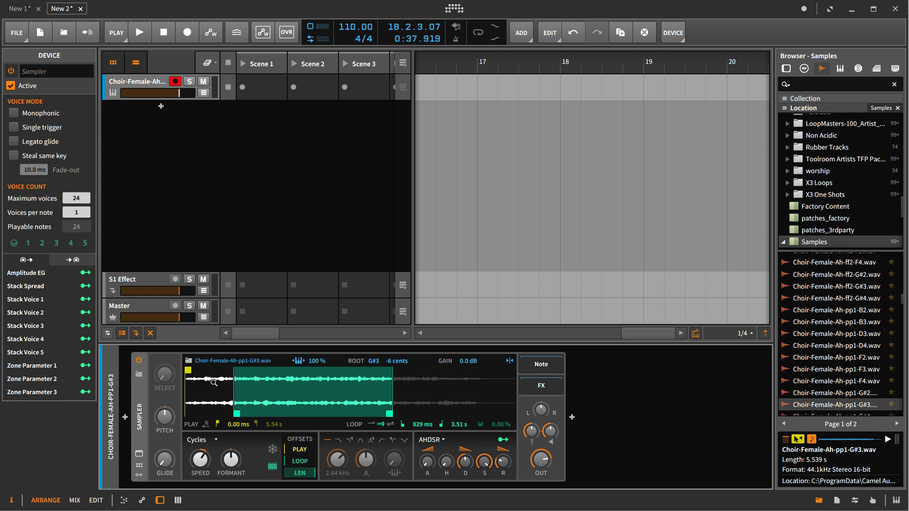
pyautogui.click(203, 441)
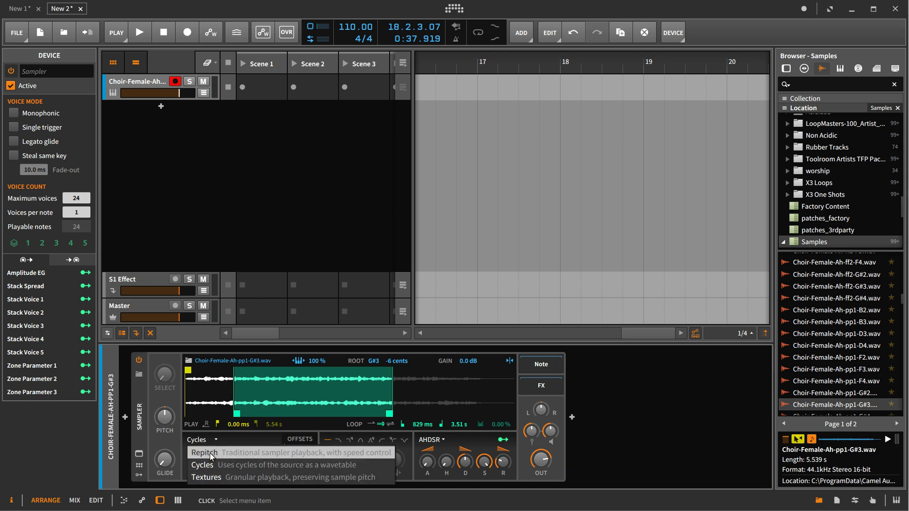
pyautogui.click(212, 456)
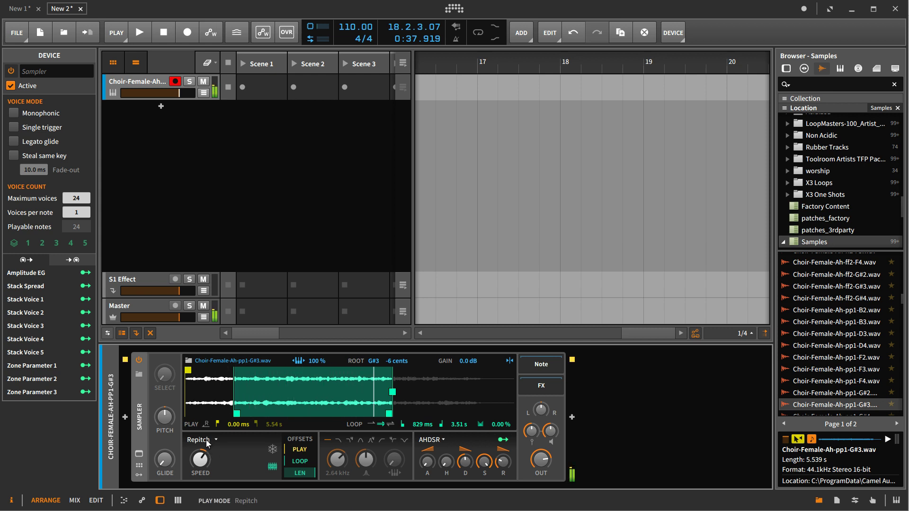
pyautogui.click(207, 441)
pyautogui.click(206, 462)
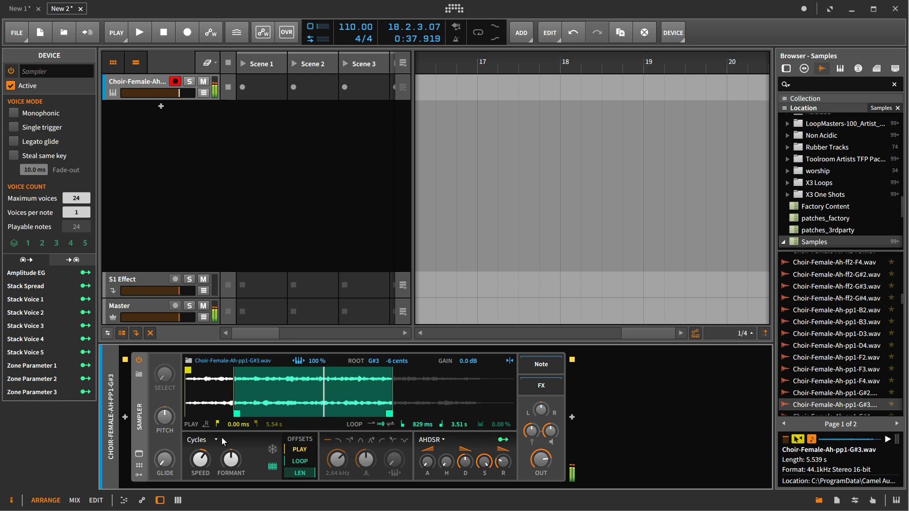
# Step: Compare Repitch once more, then leave the Sampler in Cycles mode
pyautogui.click(204, 441)
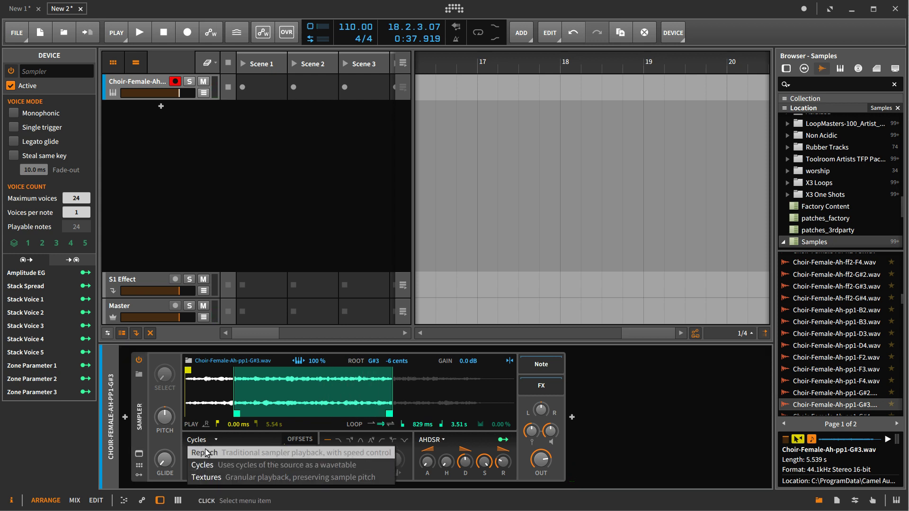
pyautogui.click(206, 449)
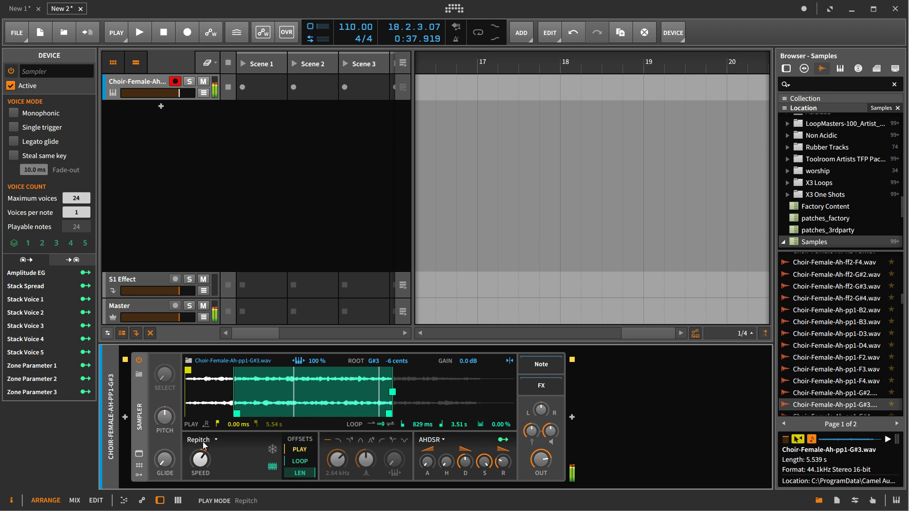
pyautogui.click(220, 440)
pyautogui.click(202, 463)
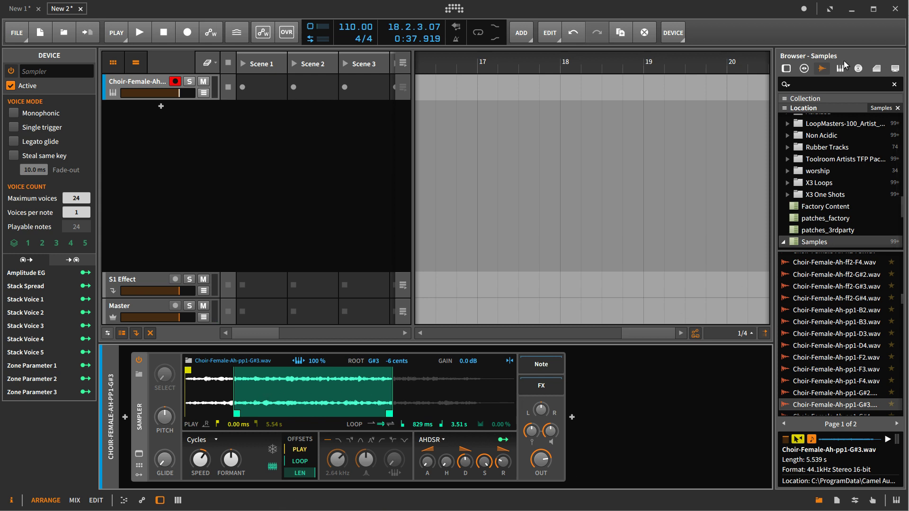
# Step: Place the Kingdom Heir clip from My Library in Scene 1, set Repitch, and launch it
pyautogui.click(874, 69)
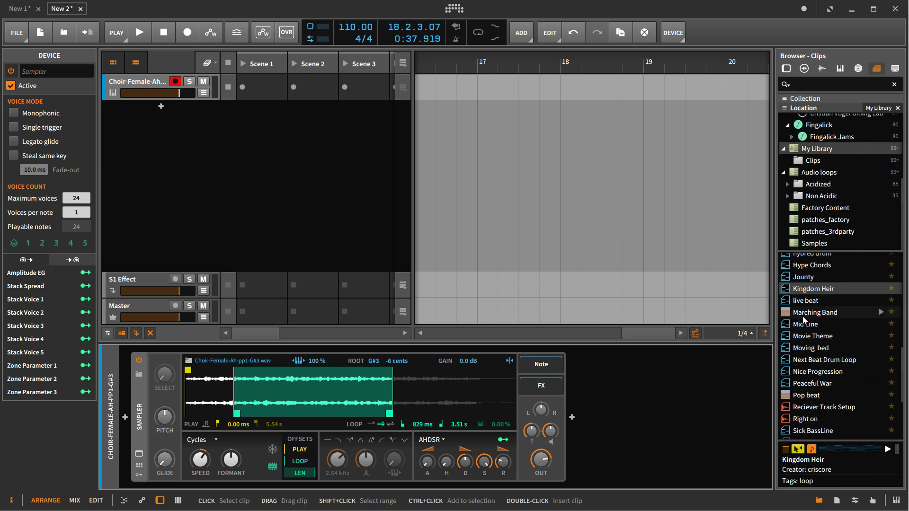
pyautogui.moveTo(813, 290); pyautogui.dragTo(251, 89)
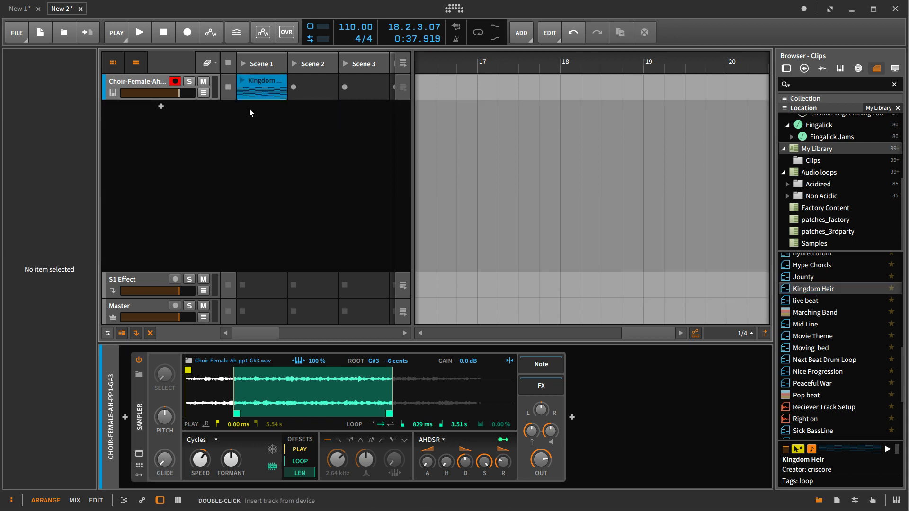
pyautogui.click(201, 440)
pyautogui.click(204, 453)
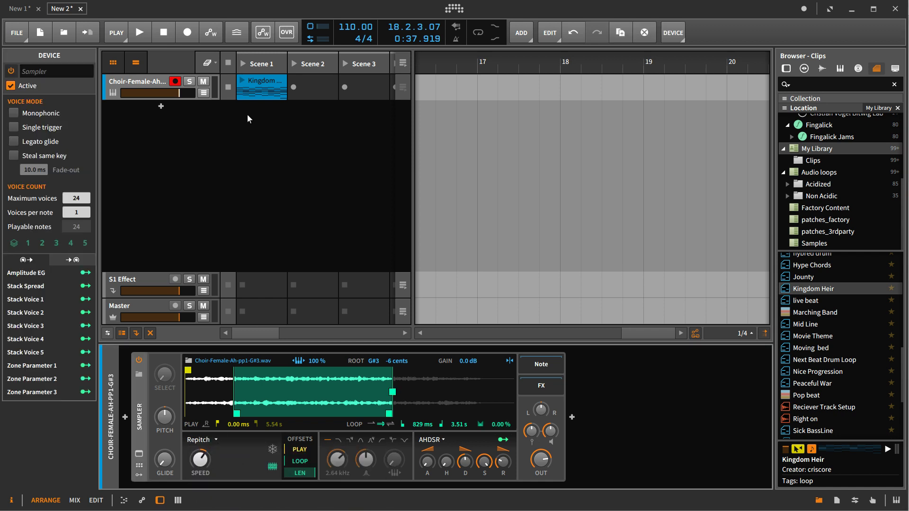
pyautogui.click(242, 81)
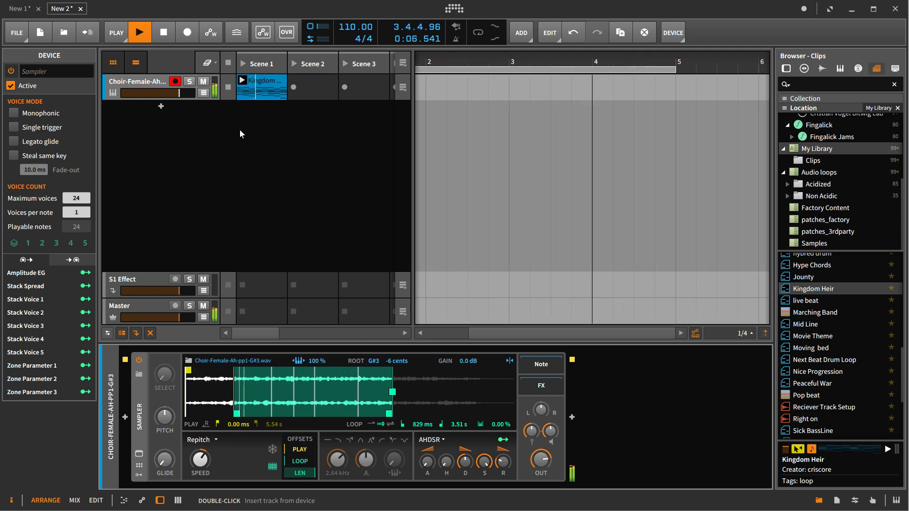
pyautogui.click(228, 90)
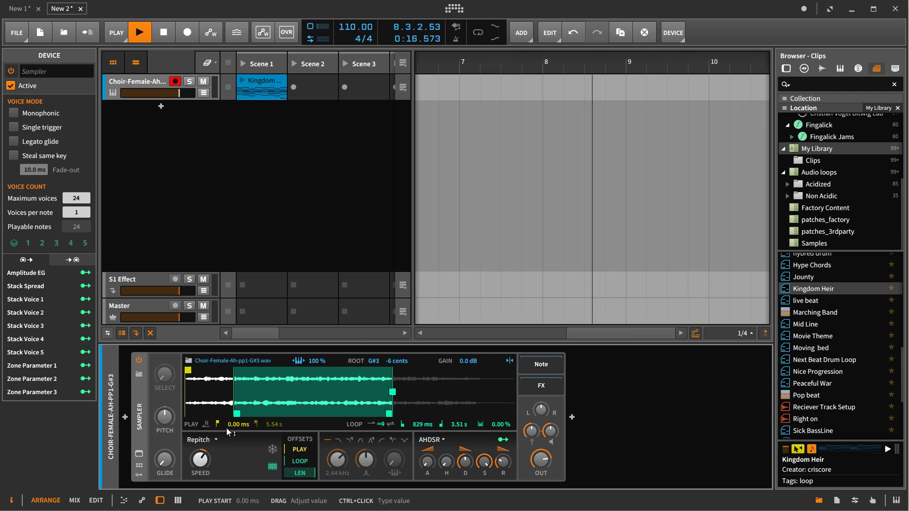
pyautogui.click(202, 443)
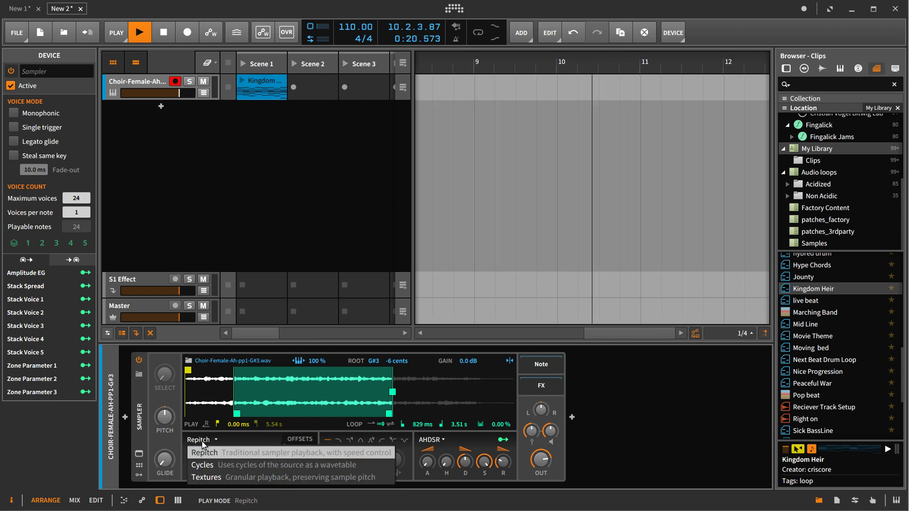
pyautogui.click(203, 465)
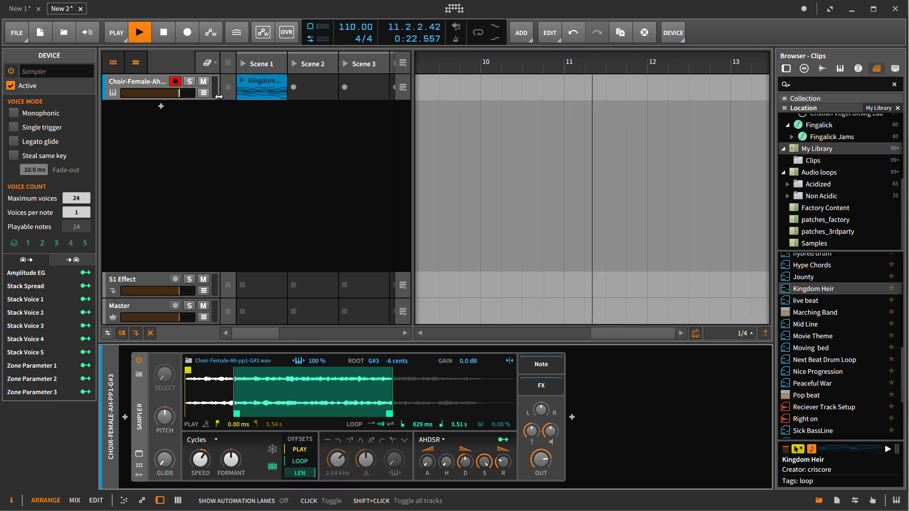
pyautogui.click(243, 81)
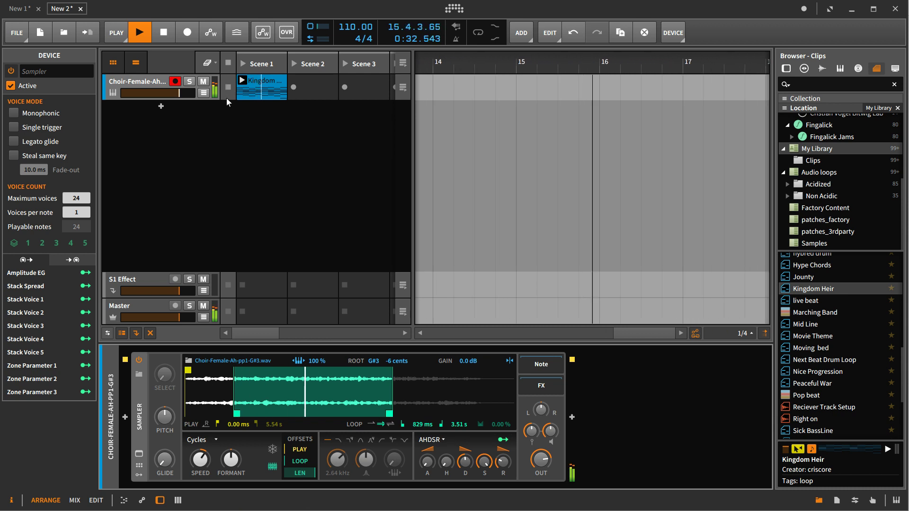
pyautogui.click(197, 441)
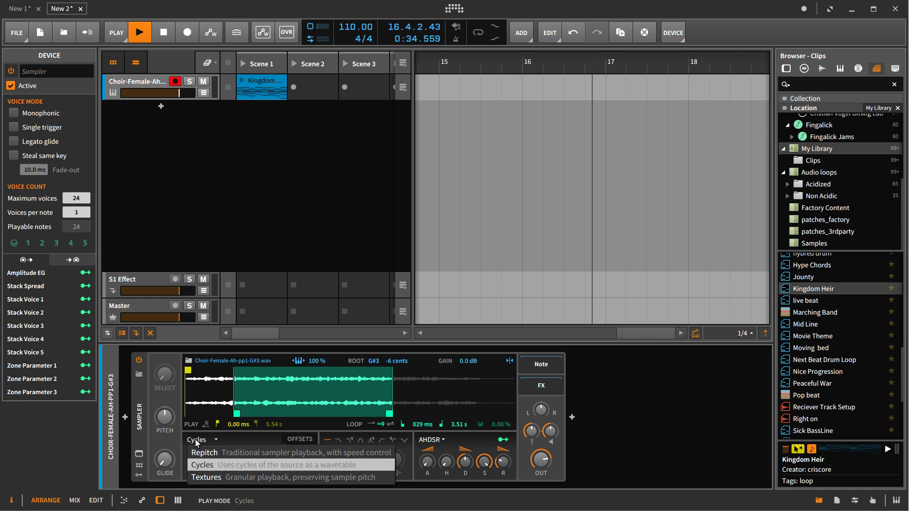
pyautogui.click(204, 453)
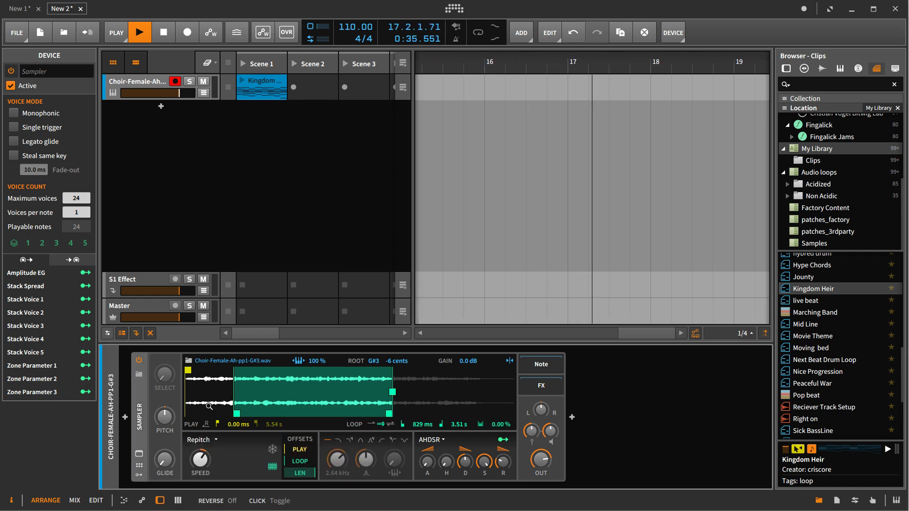
# Step: Duplicate the choir track, set one Sampler to Cycles, stop playback, and show modulator slots
pyautogui.rightClick(145, 83)
pyautogui.click(245, 206)
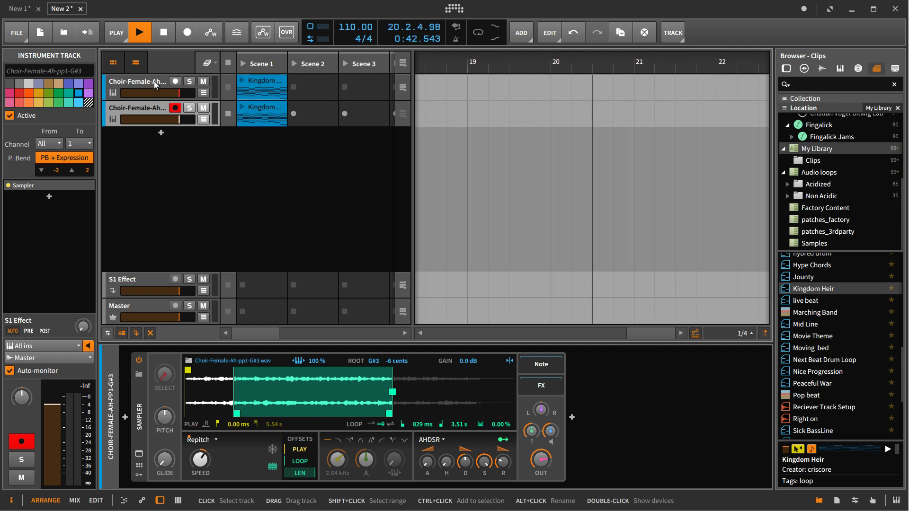
pyautogui.click(207, 468)
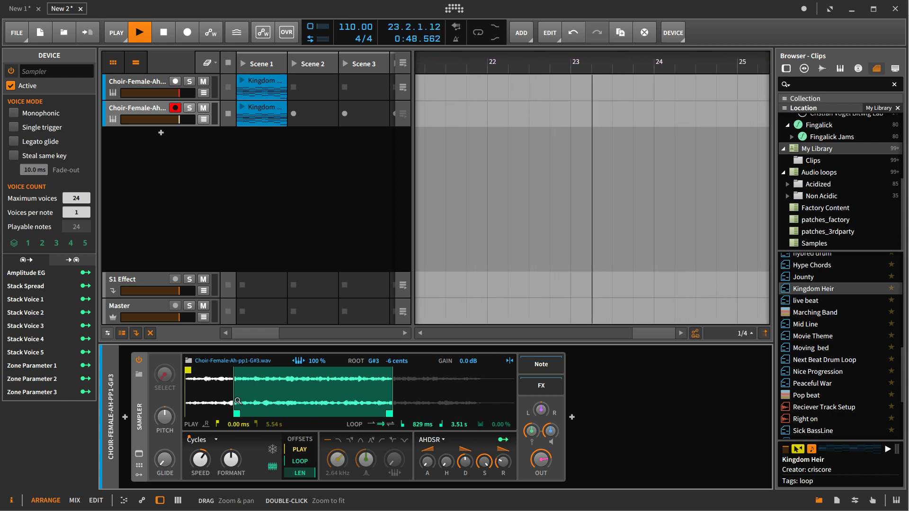
pyautogui.press('space')
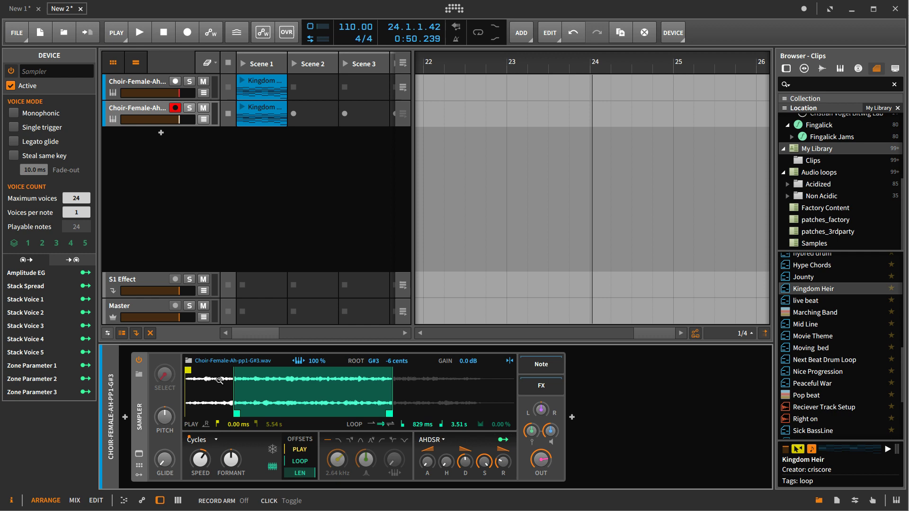
pyautogui.click(141, 476)
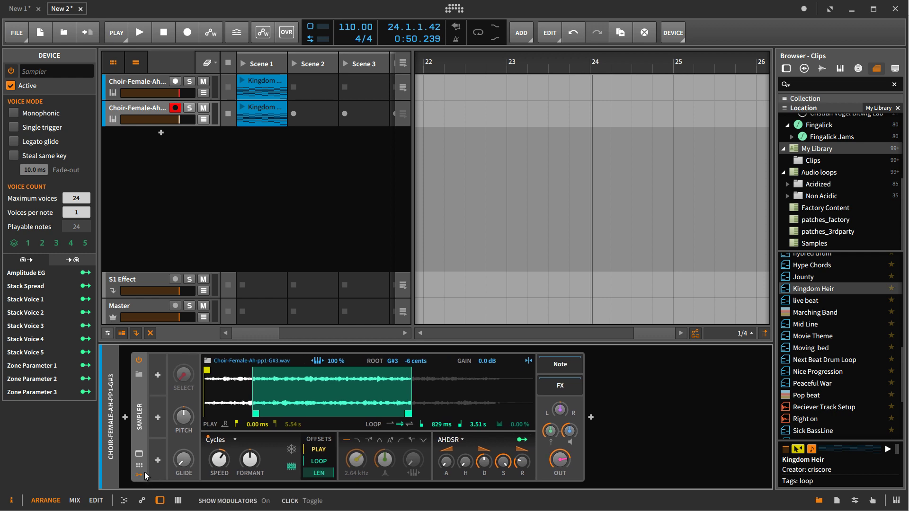
# Step: Add a Keytrack modulator to the Sampler
pyautogui.click(158, 376)
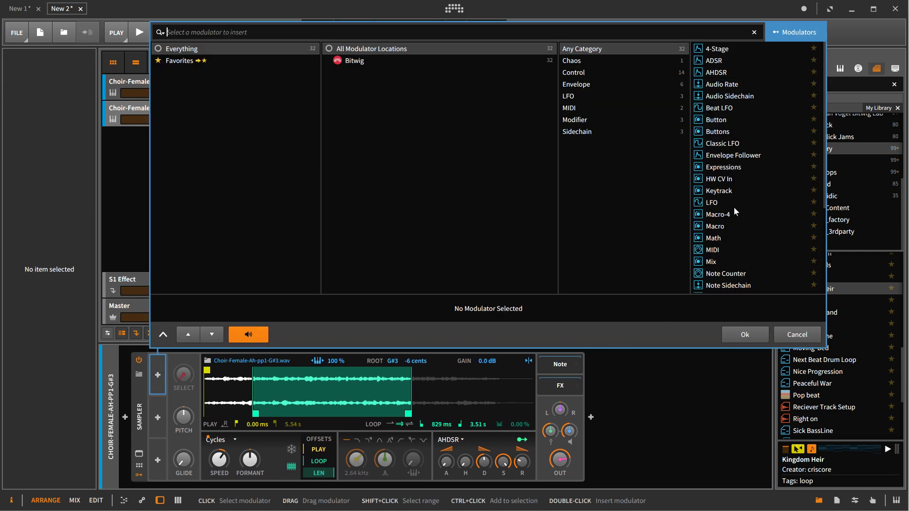
pyautogui.scroll(-2, 720, 206)
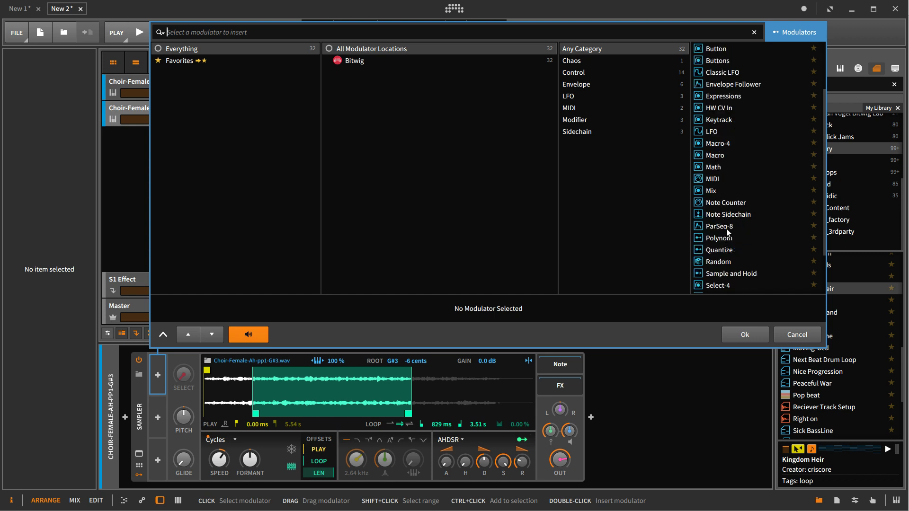
pyautogui.click(721, 120)
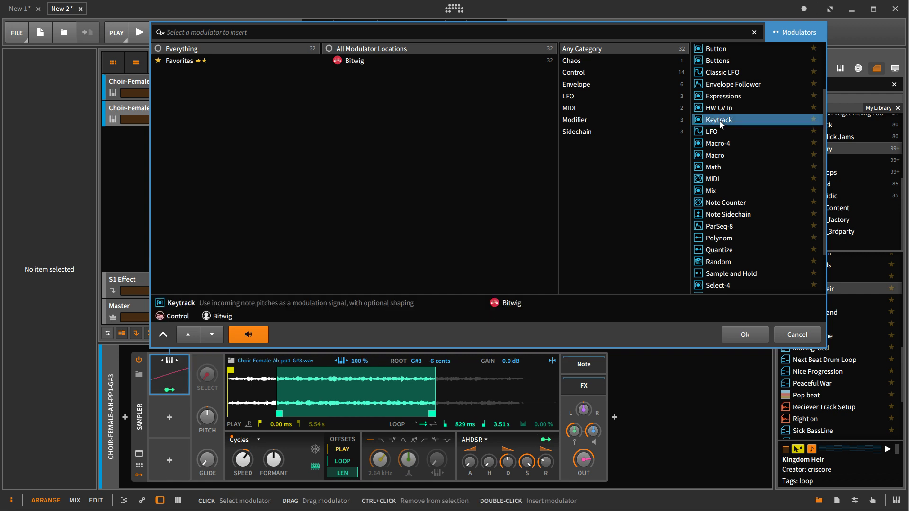
pyautogui.click(751, 336)
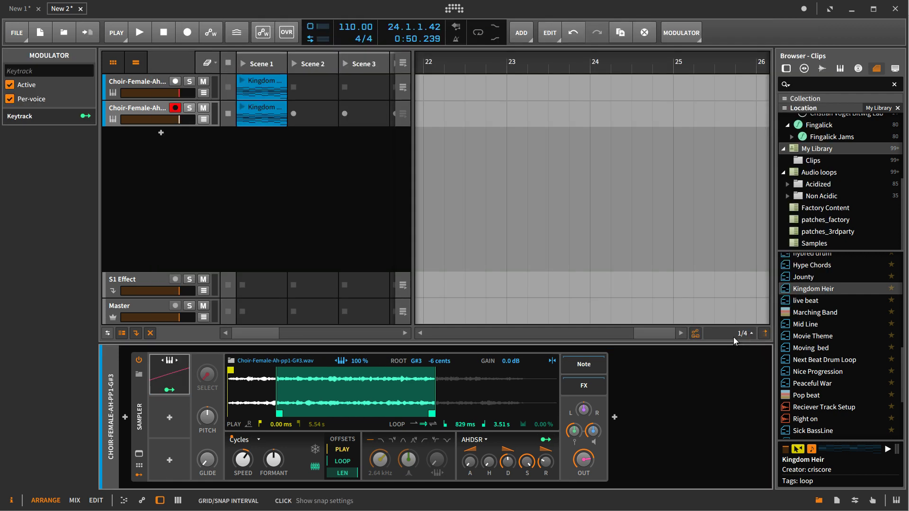
# Step: Set the Keytrack modulator's Spread to 24
pyautogui.click(185, 377)
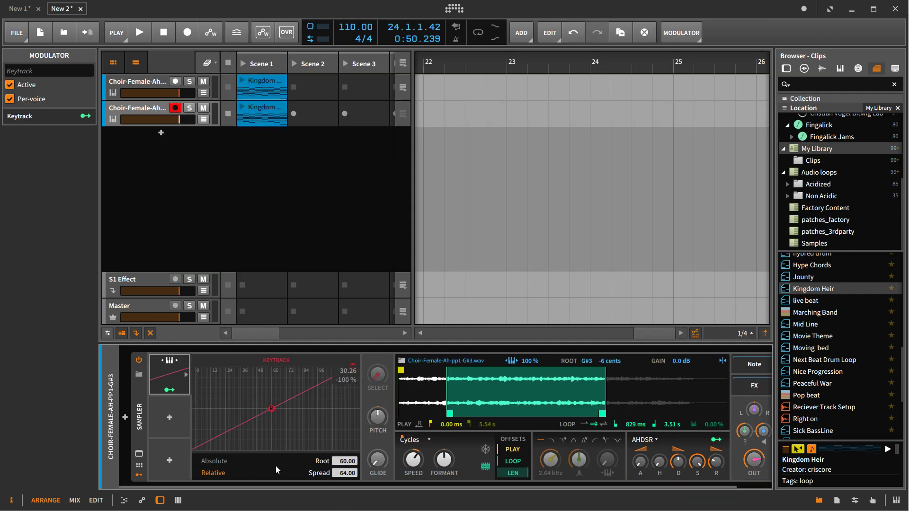
pyautogui.keyDown('ctrl'); pyautogui.click(346, 474); pyautogui.keyUp('ctrl')
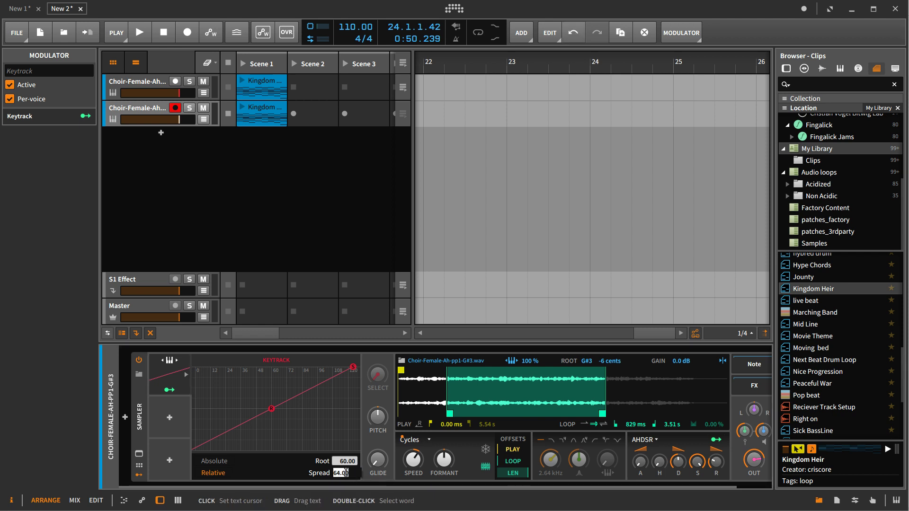
pyautogui.write('24')
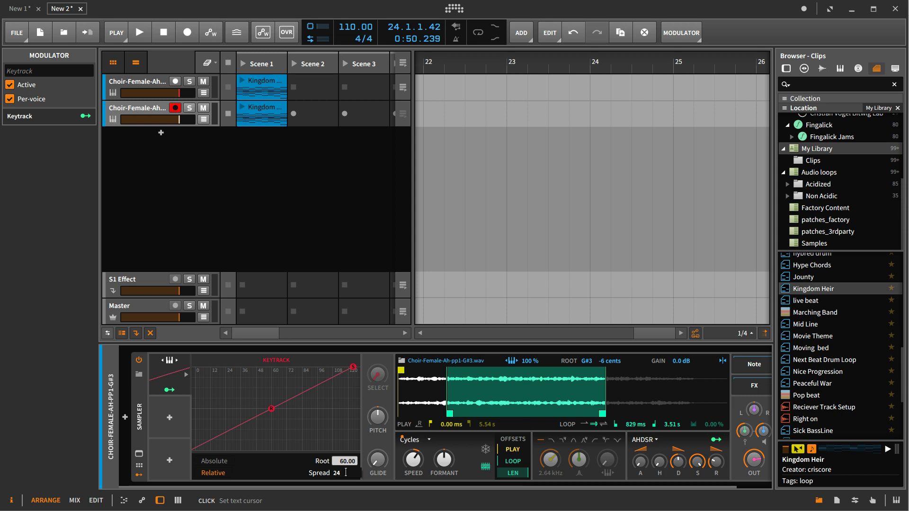
pyautogui.press('Return')
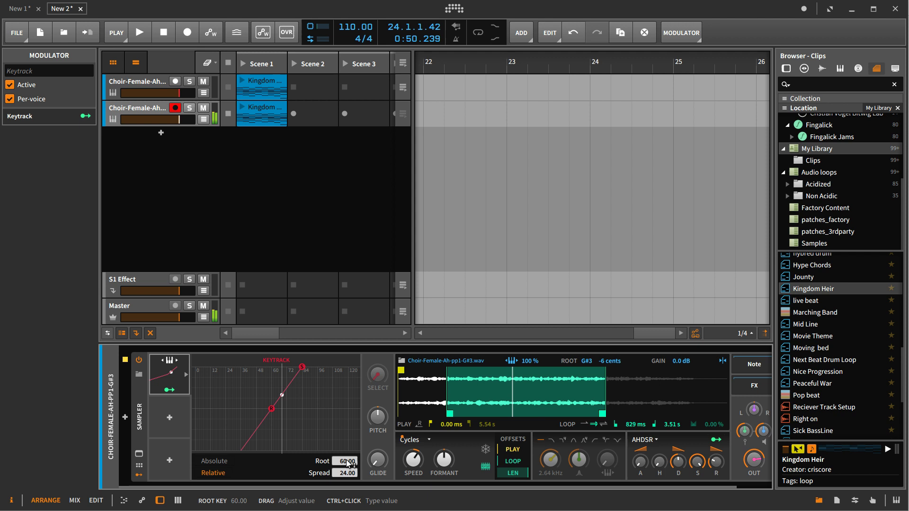
# Step: Raise the Keytrack Root value from 60.00 to 68.00
pyautogui.moveTo(345, 463); pyautogui.dragTo(277, 400)
pyautogui.moveTo(342, 463); pyautogui.dragTo(343, 441)
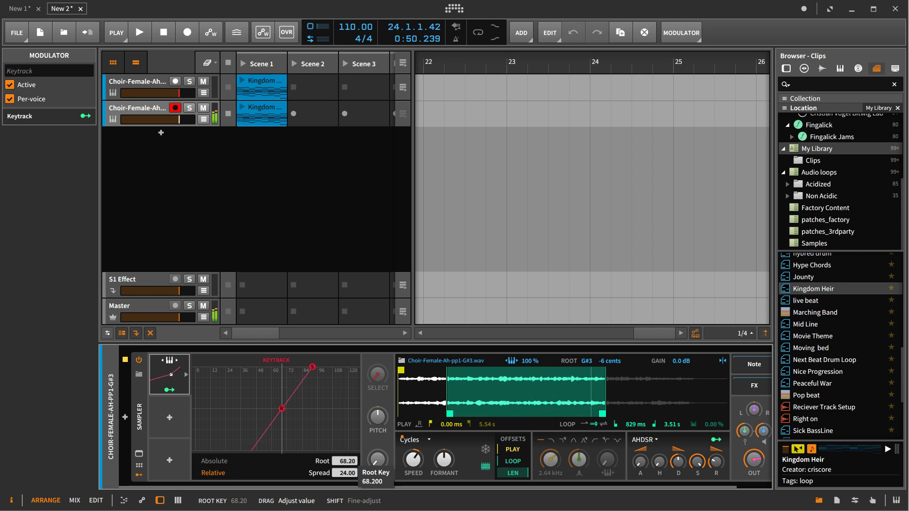
pyautogui.moveTo(338, 438); pyautogui.dragTo(338, 438)
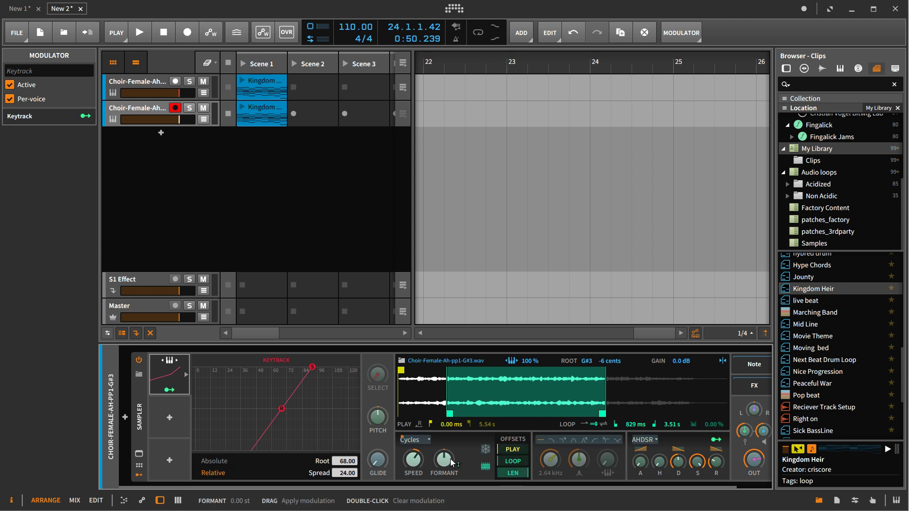
# Step: Map Keytrack to the Sampler's Formant with a modulation amount of -14.78
pyautogui.moveTo(443, 459); pyautogui.dragTo(444, 465)
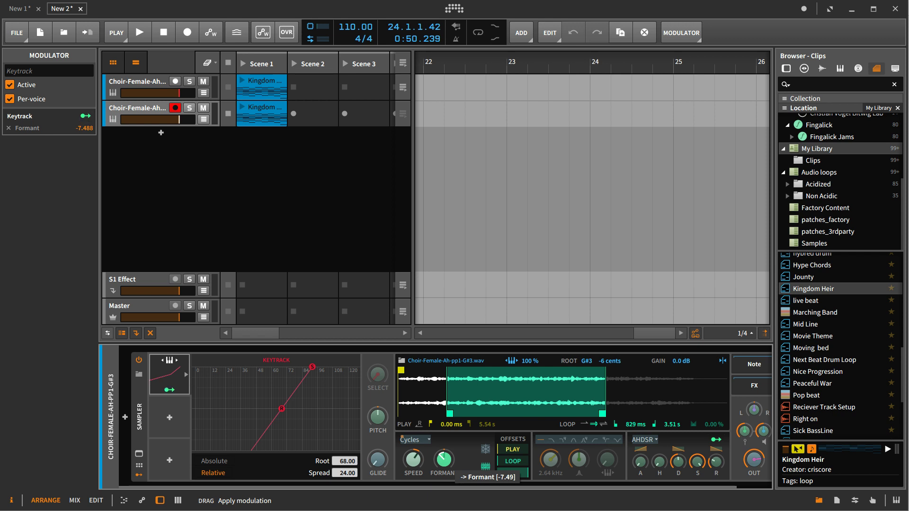
pyautogui.moveTo(444, 465); pyautogui.dragTo(444, 473)
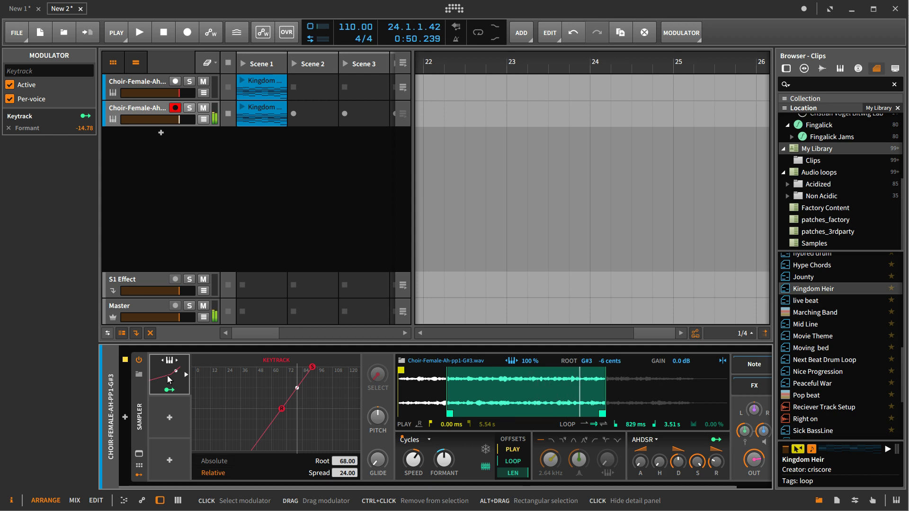
# Step: Deactivate and reactivate the Keytrack modulator, then launch the Scene 1 choir clip
pyautogui.rightClick(167, 376)
pyautogui.click(178, 394)
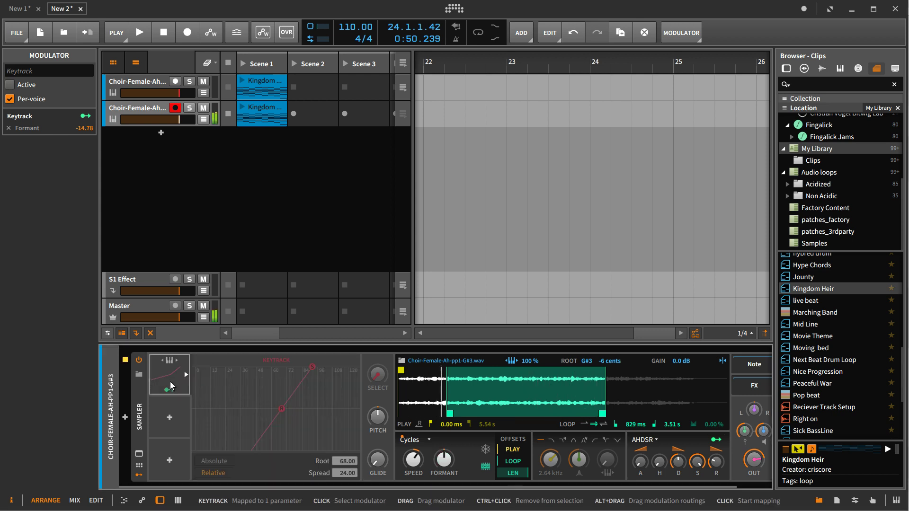
pyautogui.rightClick(166, 374)
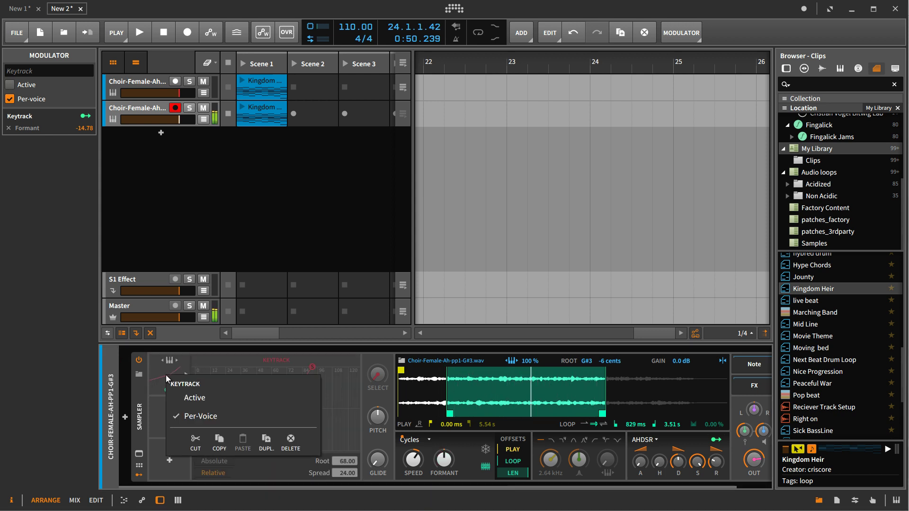
pyautogui.click(178, 398)
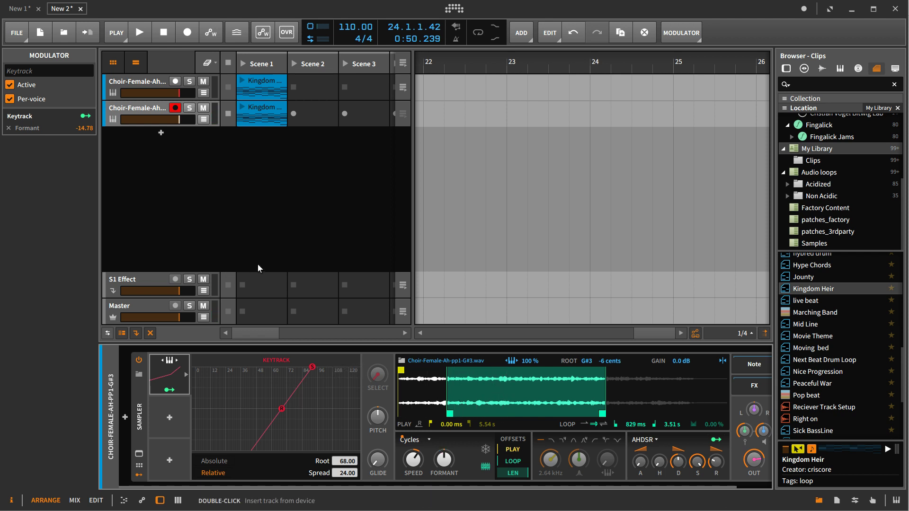
pyautogui.click(241, 107)
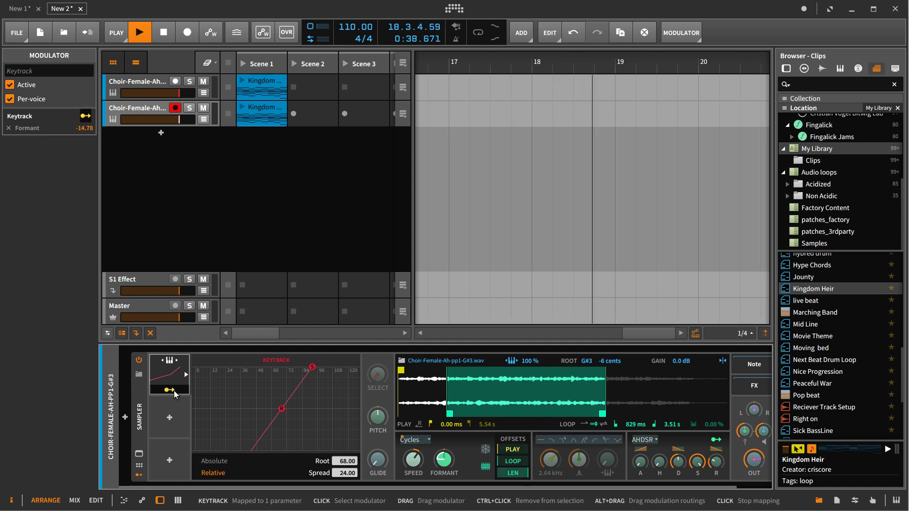
# Step: Add a 0.592 Keytrack modulation to the Sampler's Speed and select the second track's clip
pyautogui.moveTo(413, 460); pyautogui.dragTo(414, 432)
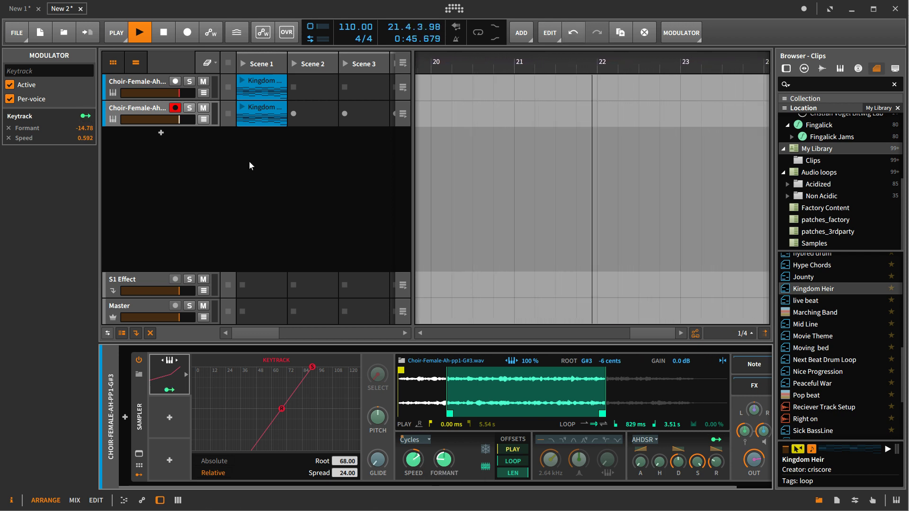
pyautogui.click(242, 107)
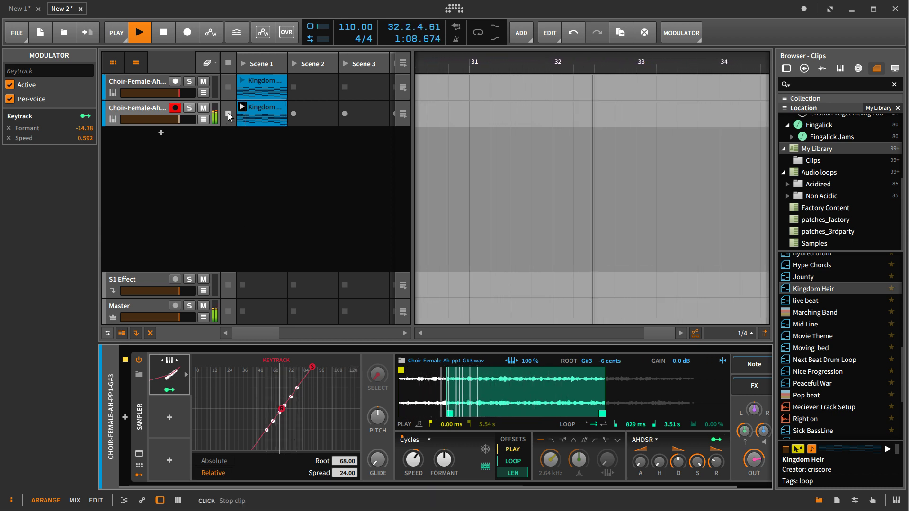
# Step: Play the first track's clip, then the second track's Kingdom Heir clip, then stop it
pyautogui.click(241, 81)
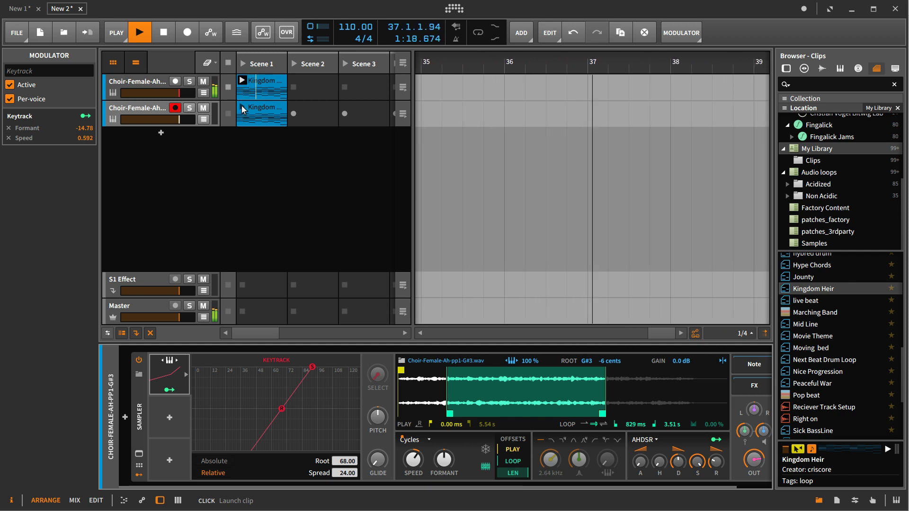
pyautogui.click(242, 107)
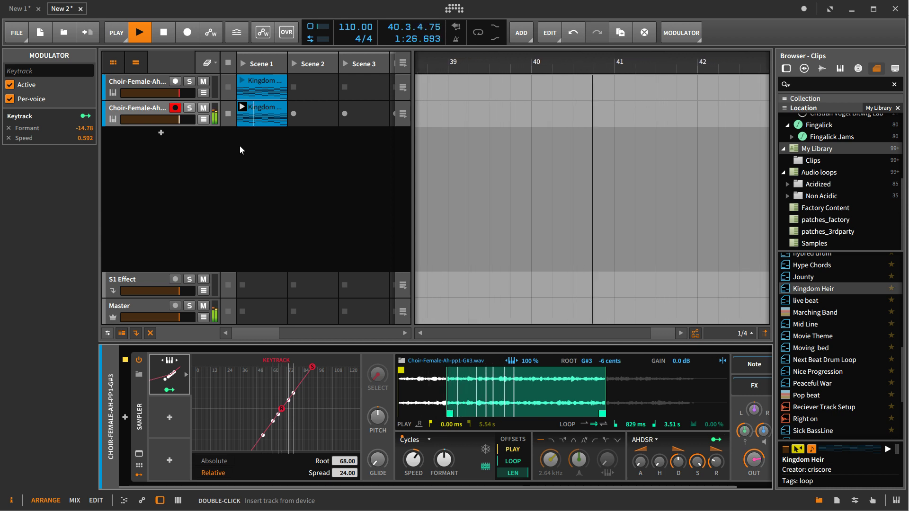
pyautogui.click(228, 115)
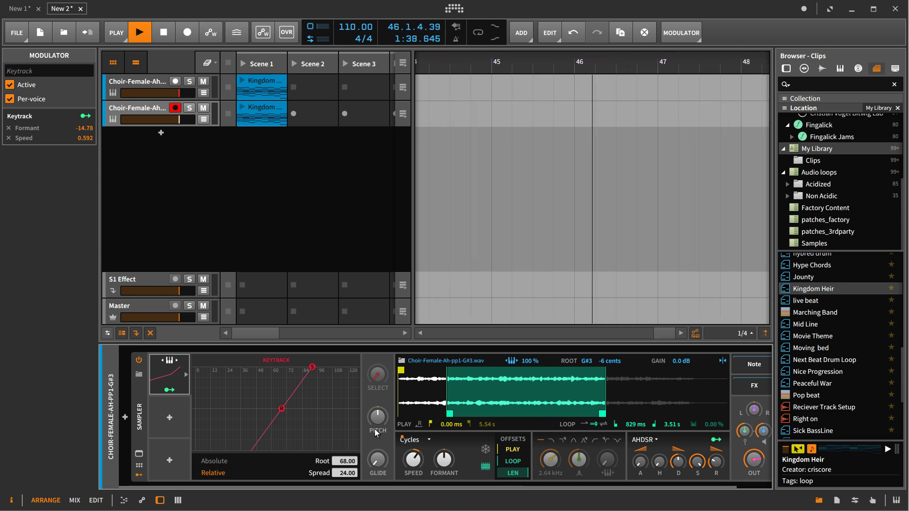
pyautogui.click(160, 33)
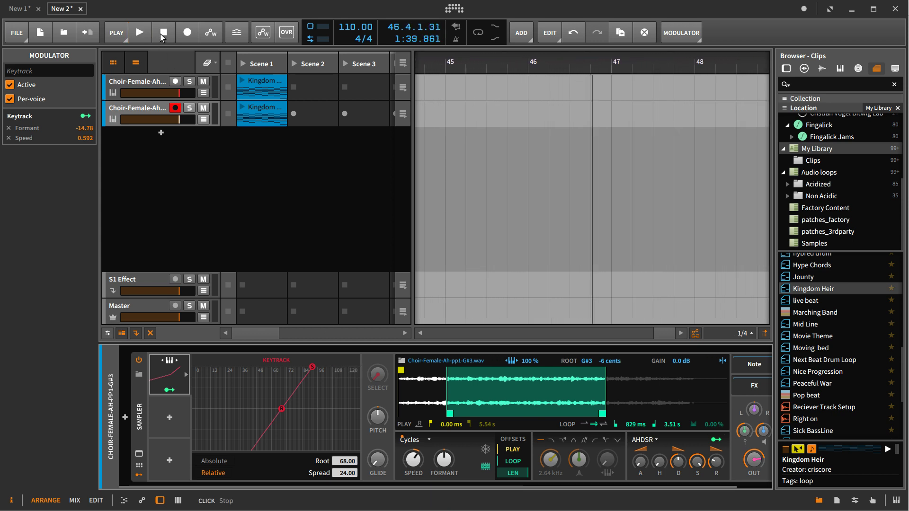